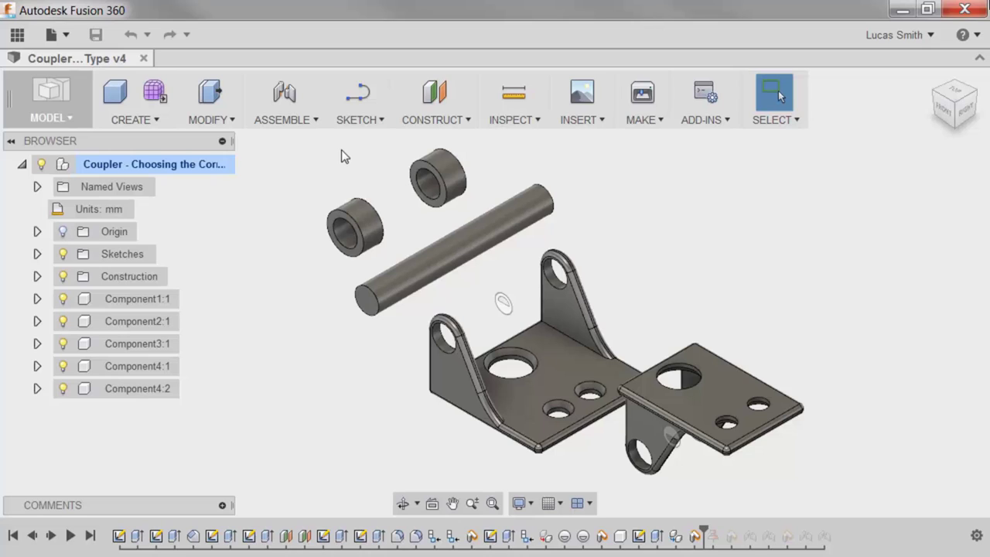
Ground Component1:1, the larger lower bracket, so it stays fixed in the assembly.
right_click(137, 299)
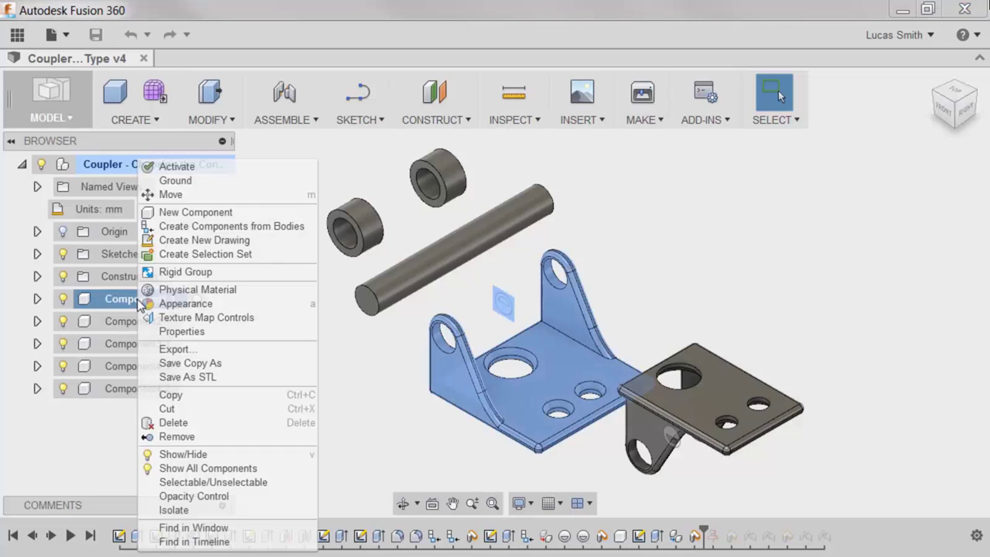
left_click(193, 182)
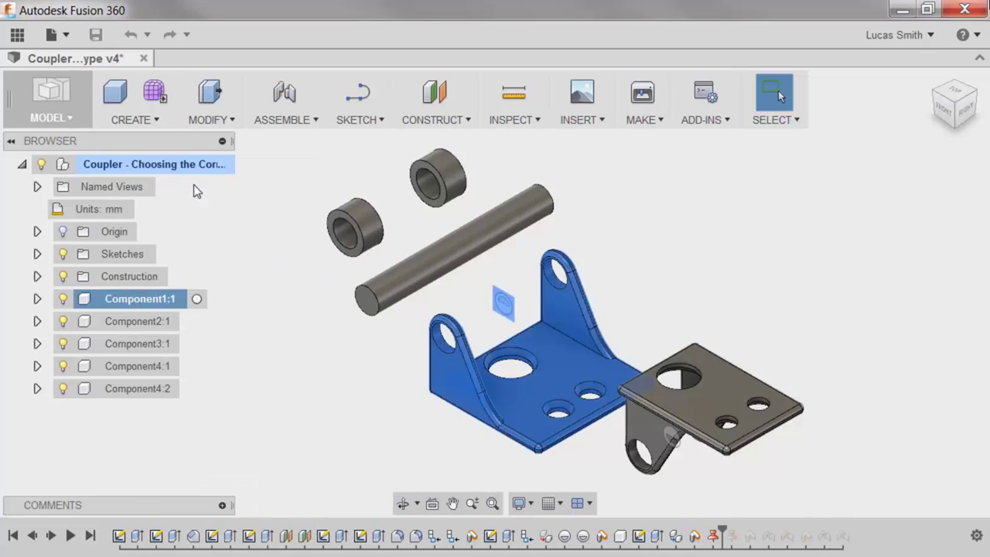
left_click(248, 255)
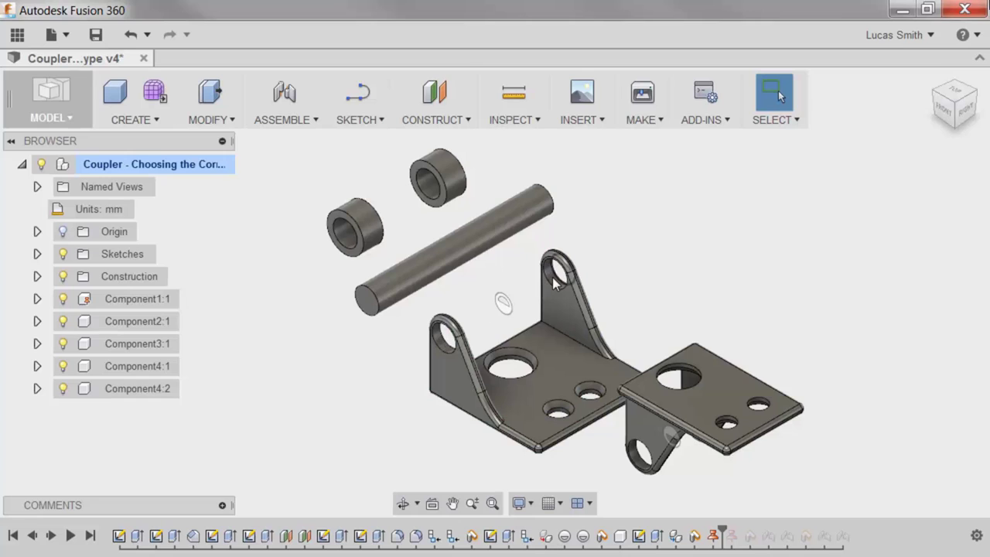
Join the pin's midpoint to the joint origin between the lower bracket's ears with a Revolute joint about the Z axis.
left_click(285, 92)
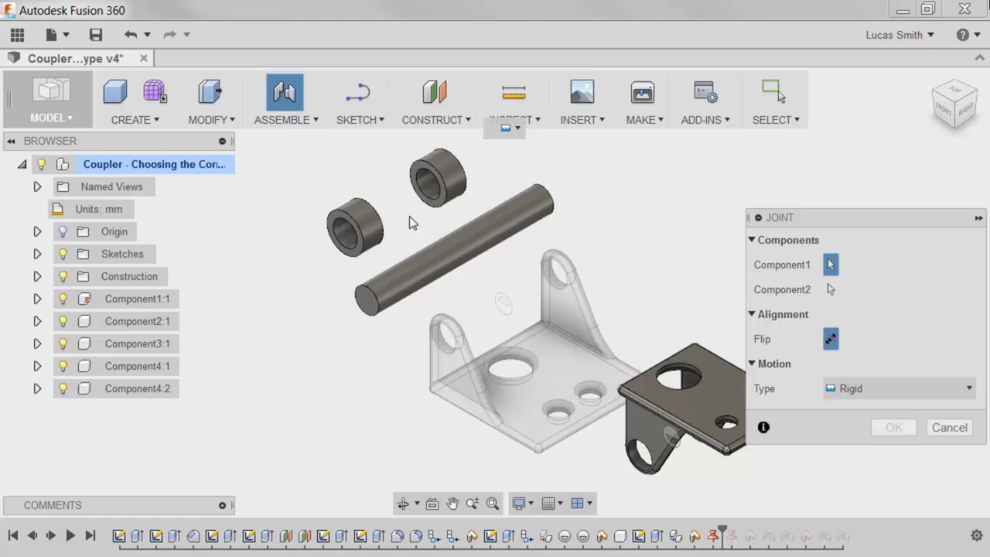
left_click(453, 250)
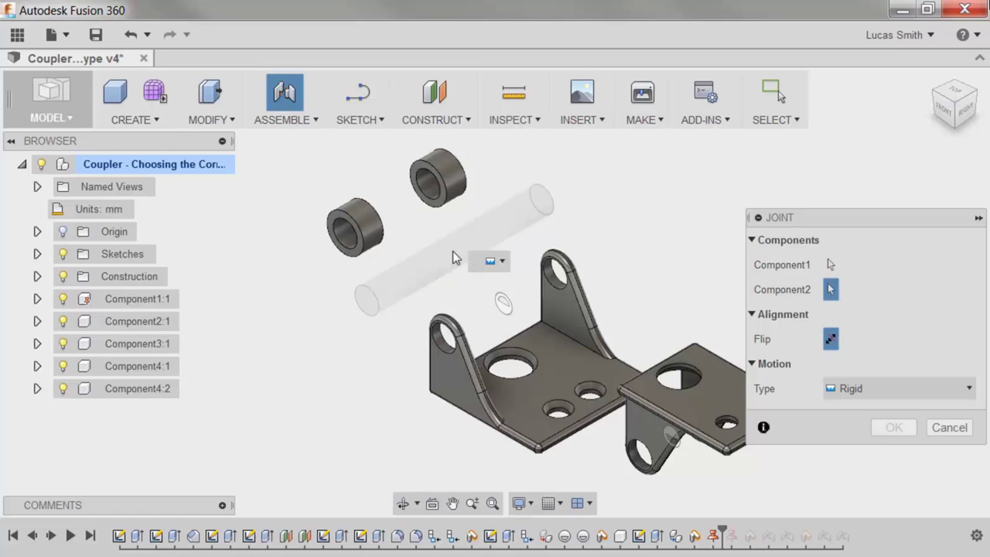
left_click(504, 307)
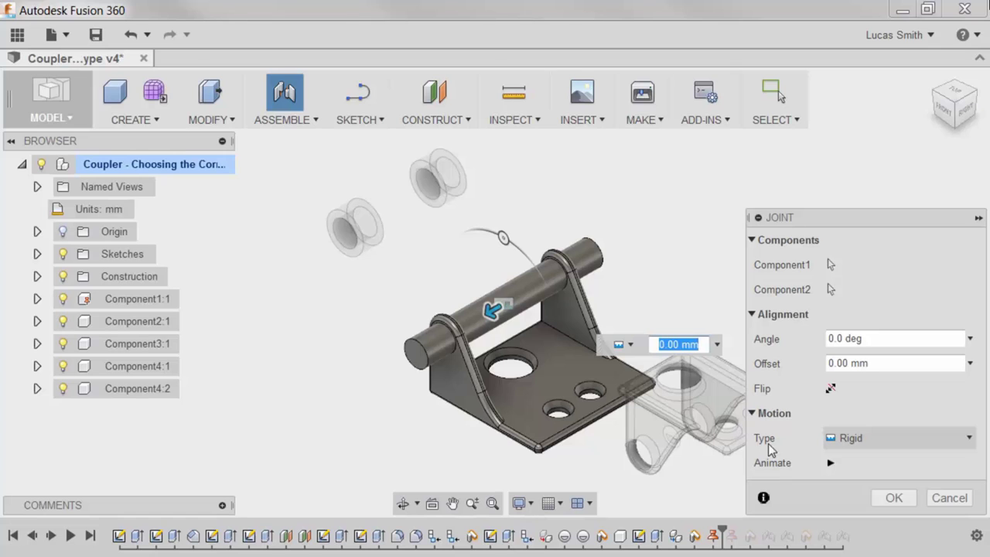
scroll(501, 344, "up", 5)
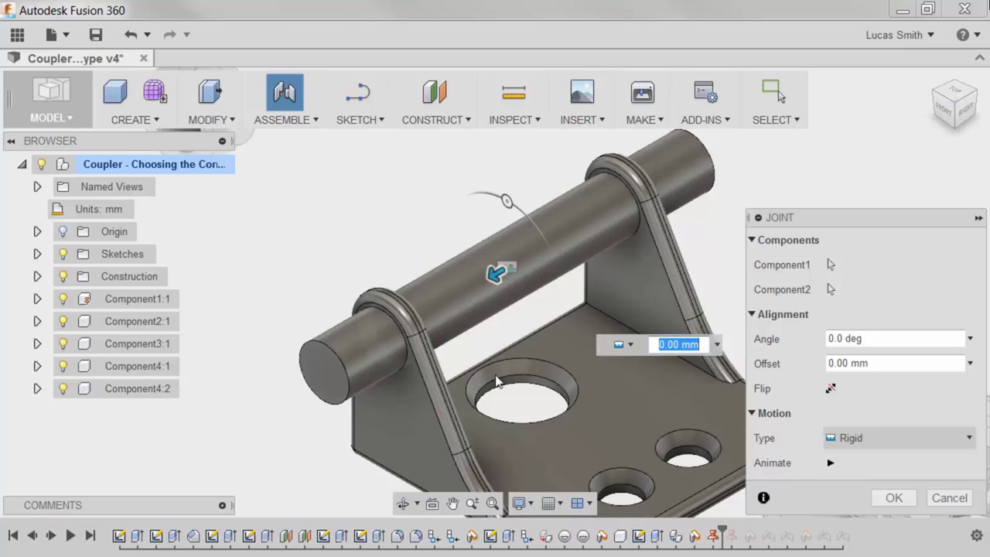
left_click(871, 438)
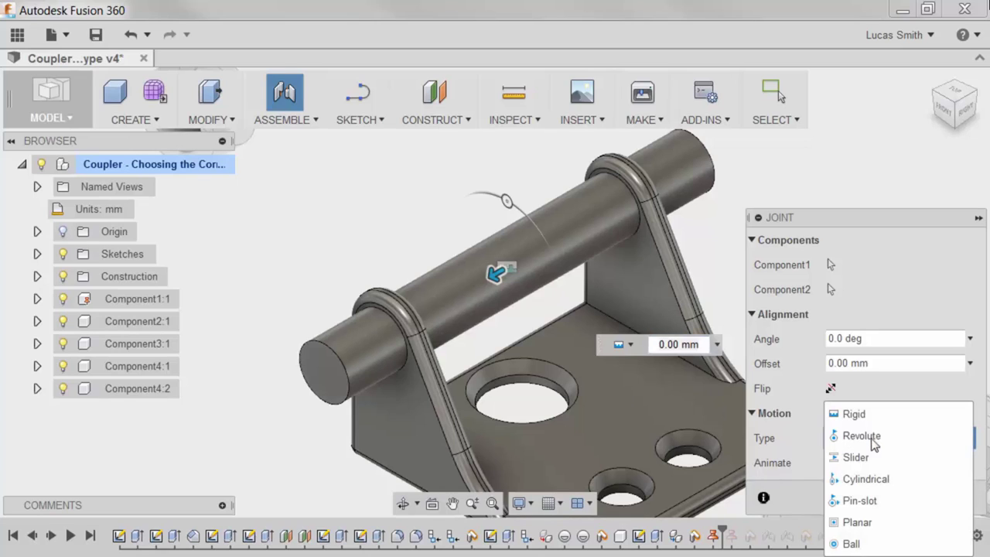
left_click(884, 480)
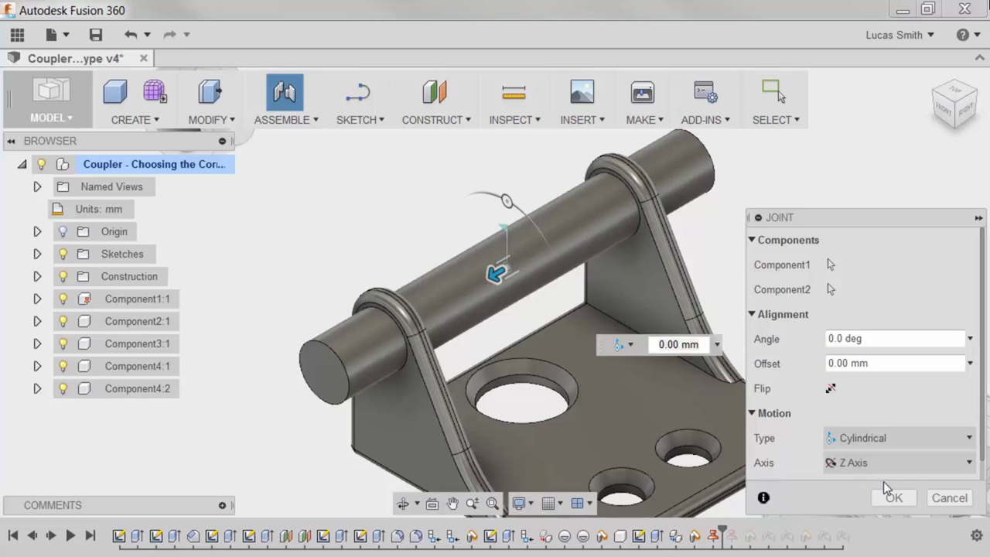
left_click(879, 439)
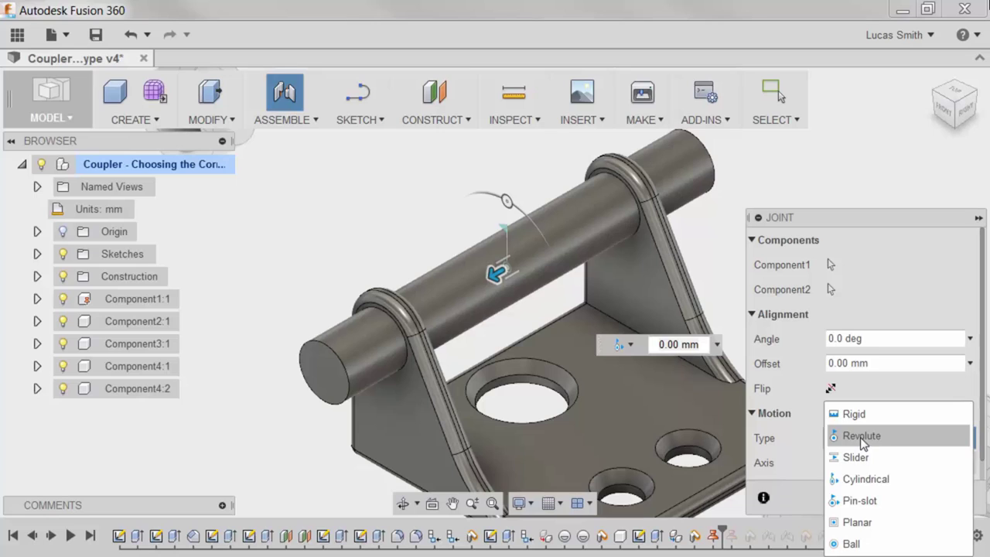
left_click(861, 438)
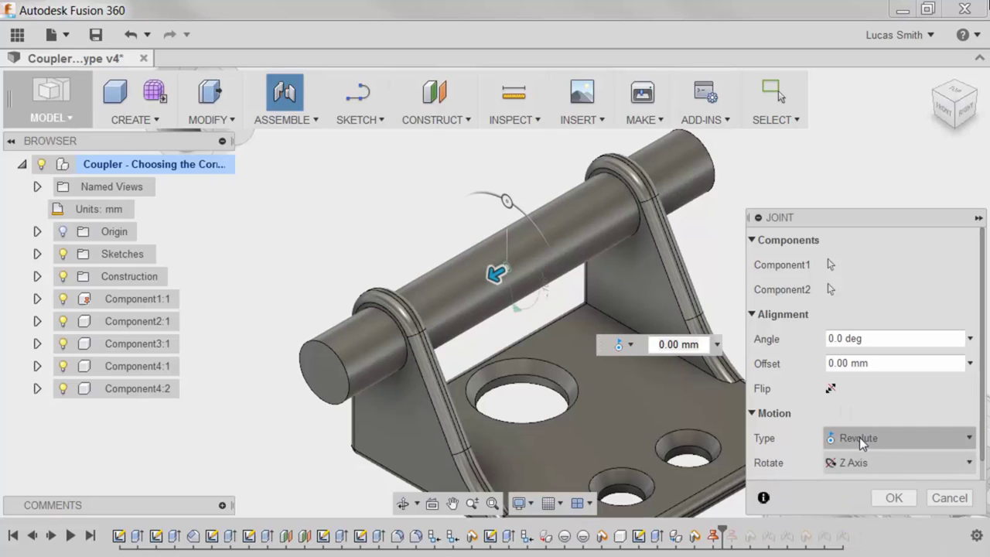
left_click(880, 495)
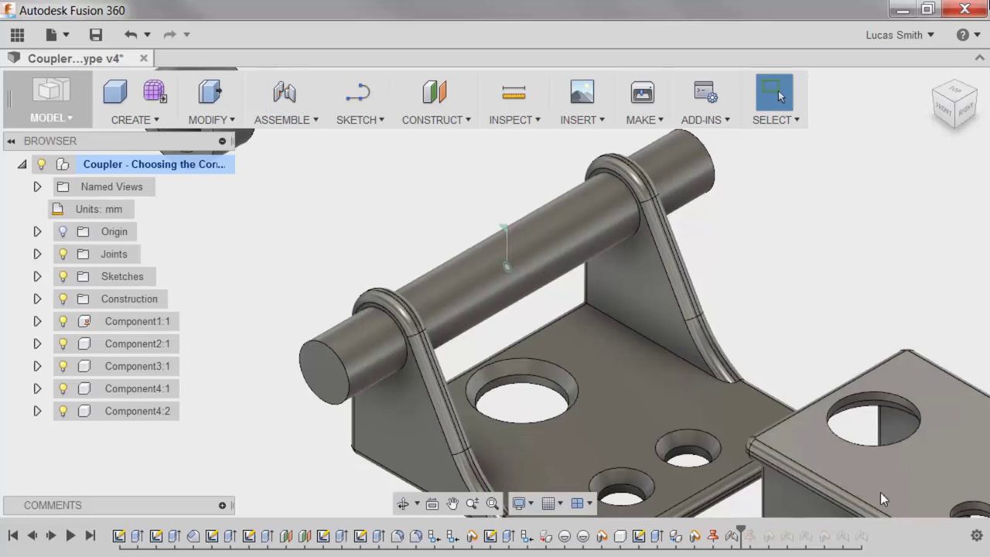
Begin a joint that connects the joint origin between the smaller bracket's ears to the midpoint of the pin.
scroll(795, 316, "down", 5)
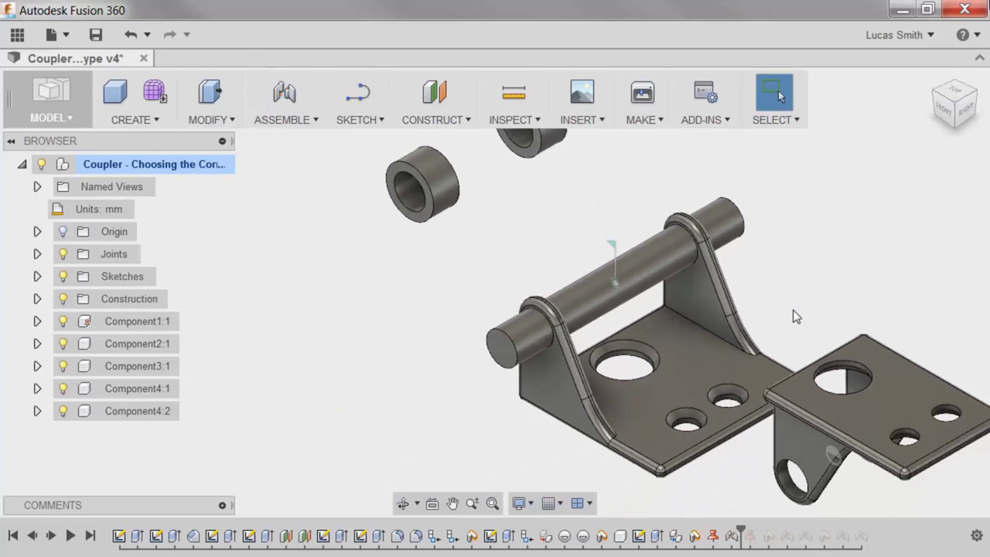
middle_click_drag(736, 322, 612, 326)
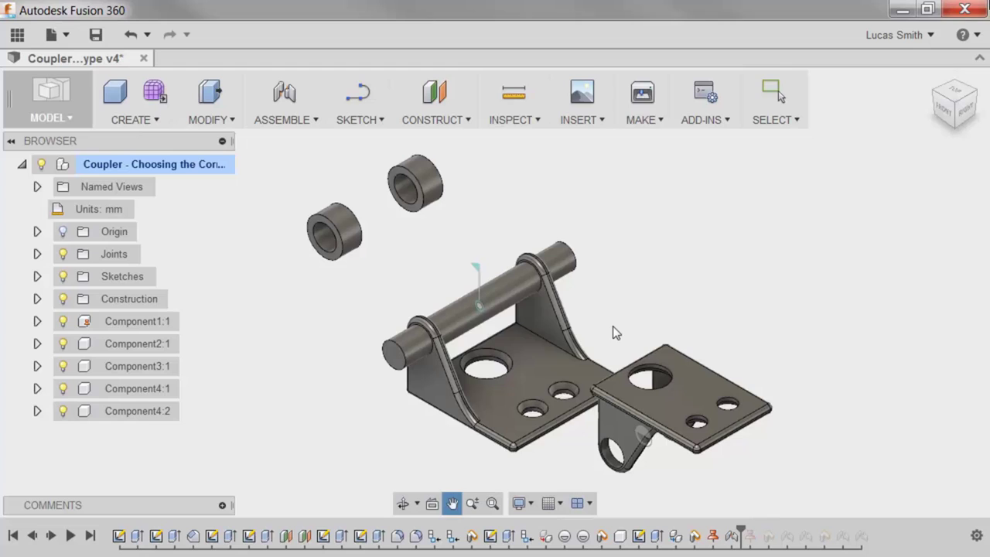
left_click(284, 94)
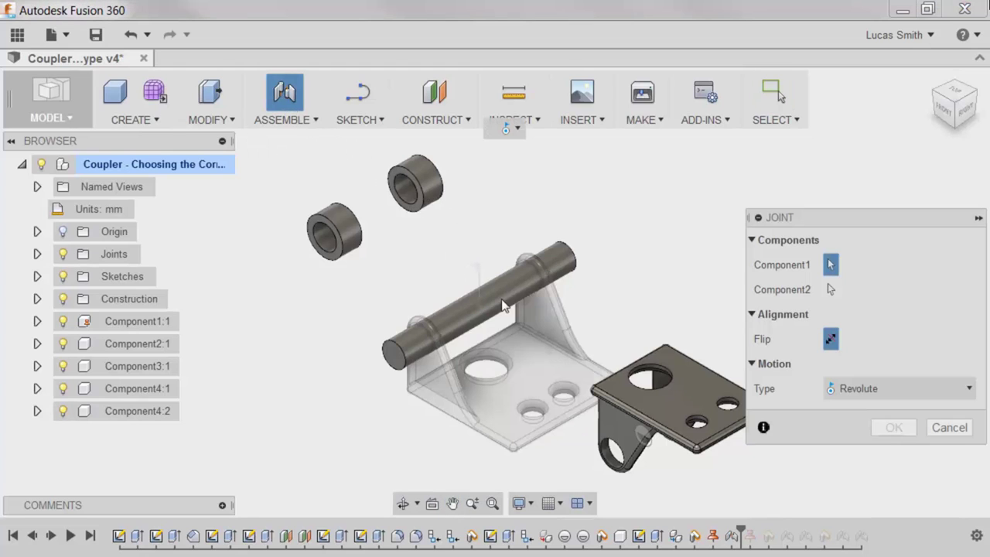
scroll(675, 467, "up", 2)
scroll(675, 461, "up", 2)
middle_click_drag(674, 460, 599, 400)
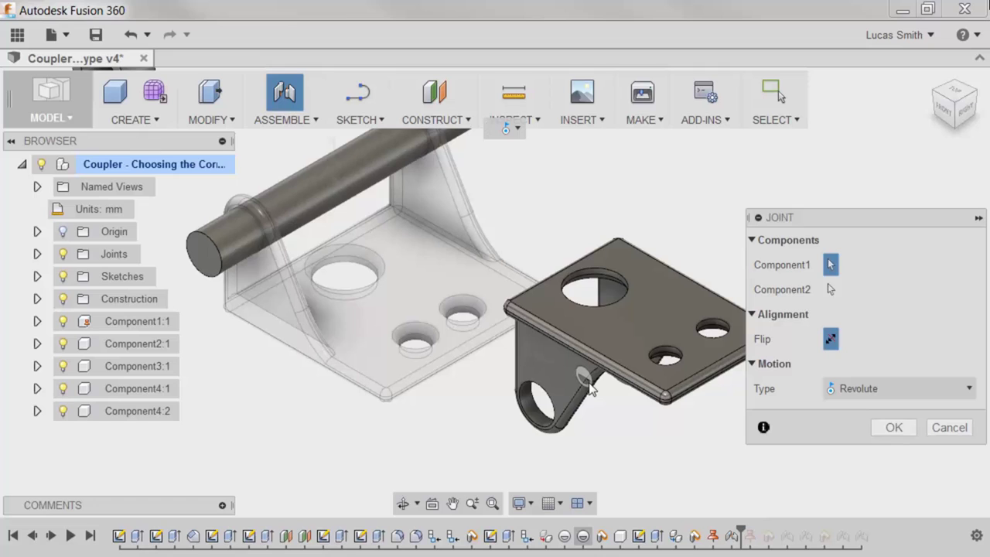
left_click(588, 383)
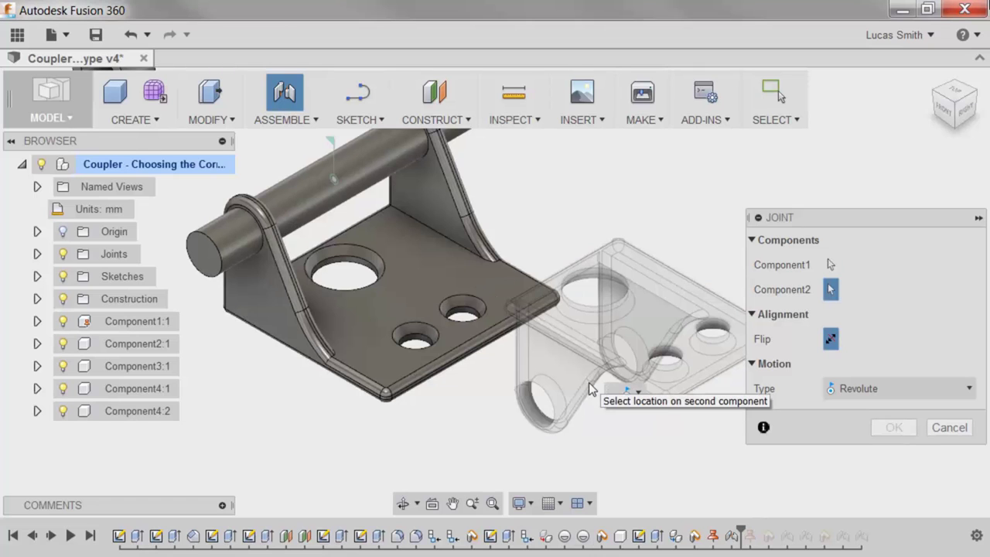
middle_click_drag(589, 382, 616, 447)
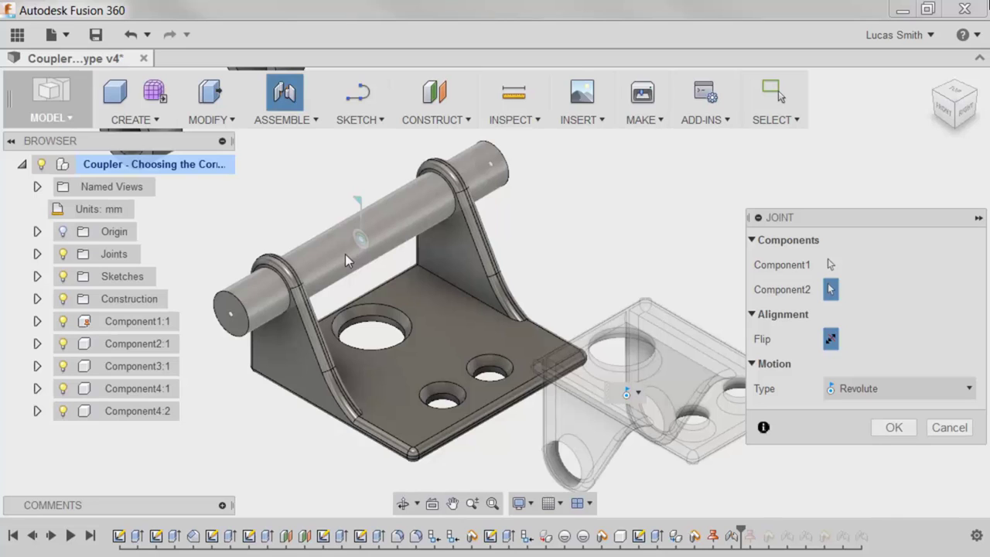
left_click(360, 239)
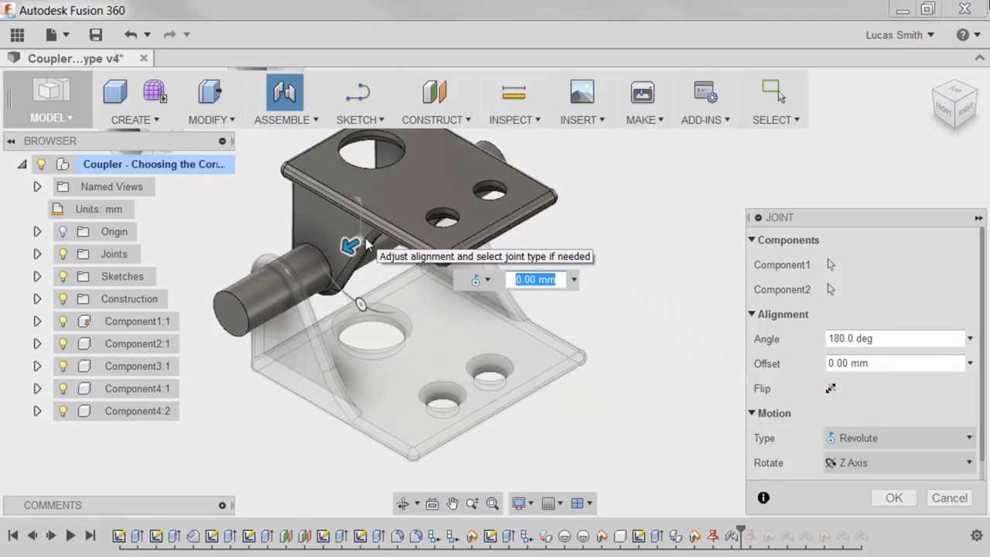
Try the Rigid, Revolute and Slider motion types for the joint between the smaller bracket and the pin.
left_click(890, 439)
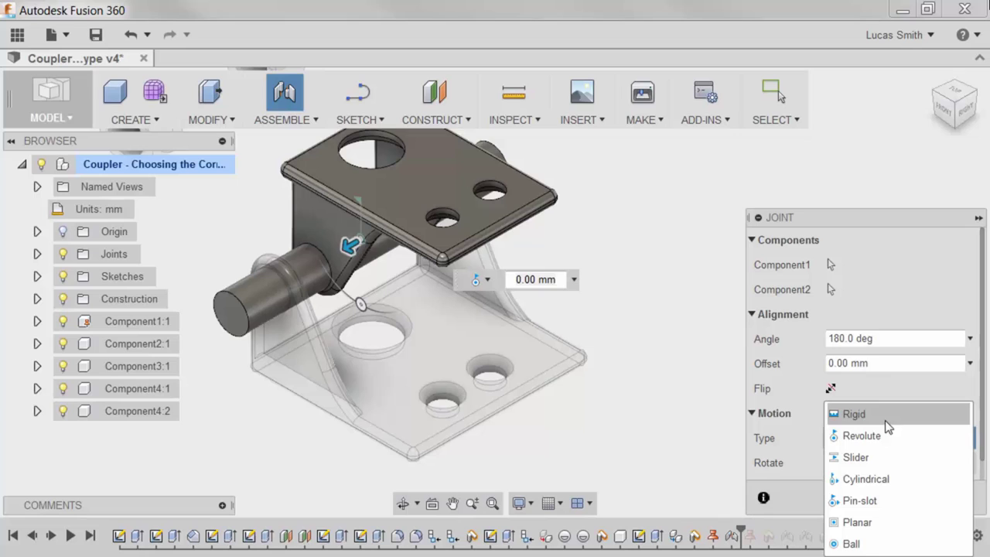
left_click(885, 417)
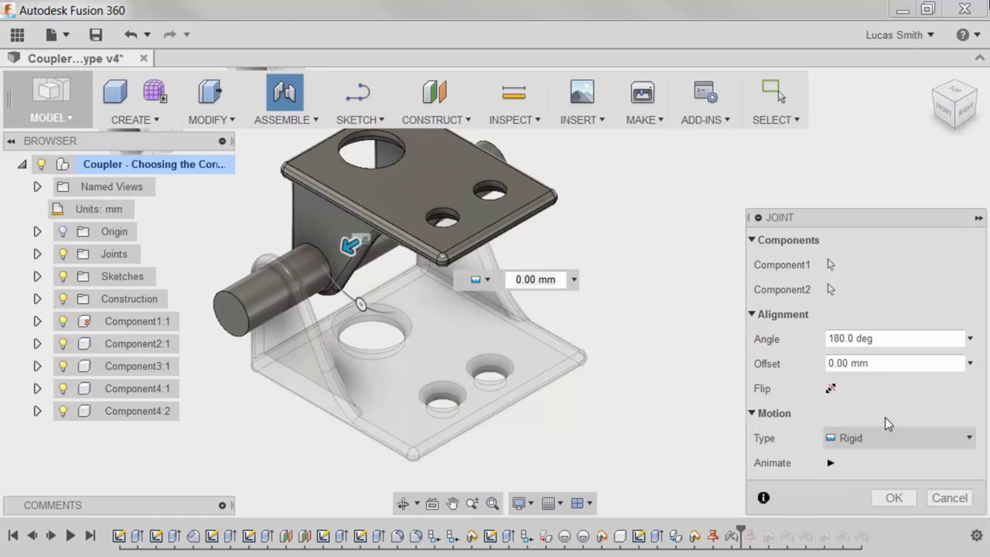
left_click(885, 439)
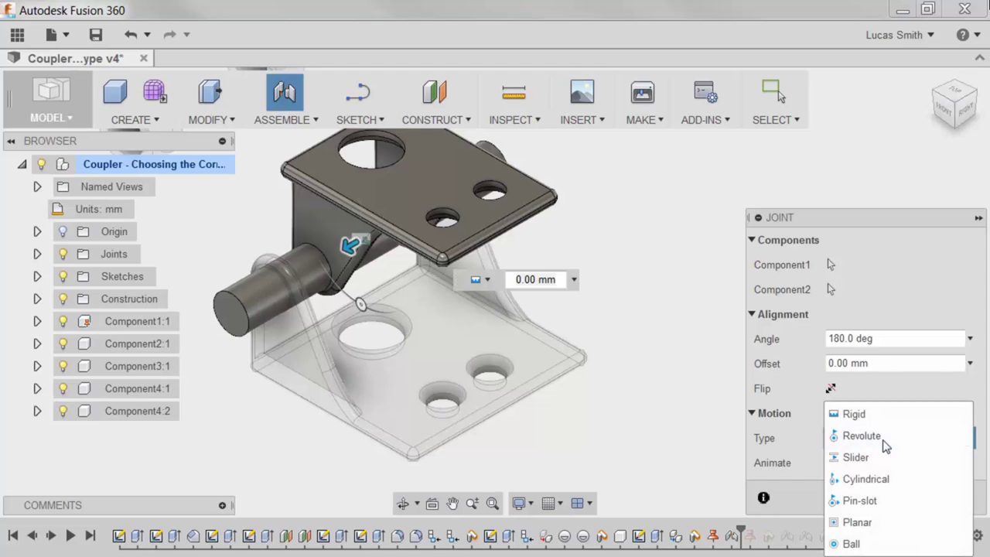
left_click(883, 436)
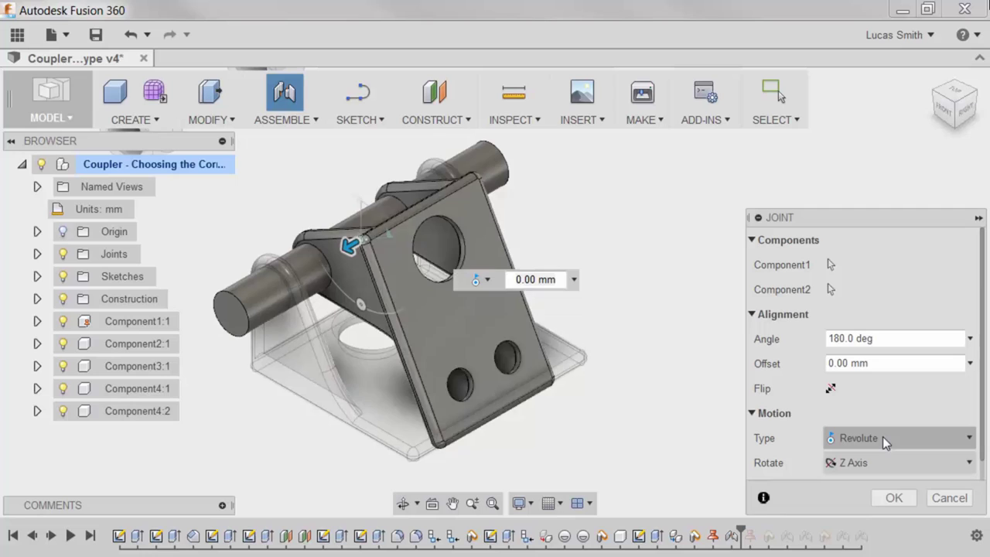
left_click(882, 436)
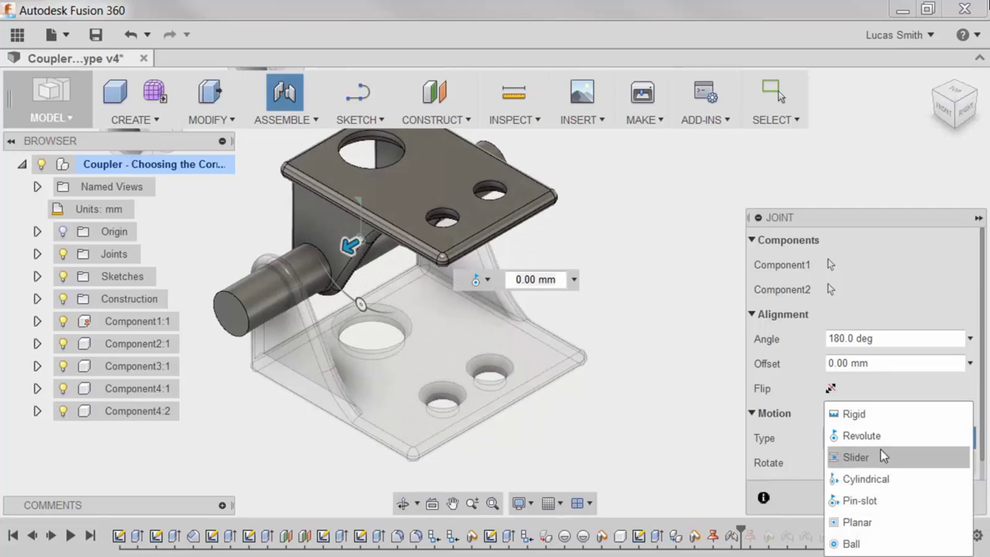
left_click(875, 457)
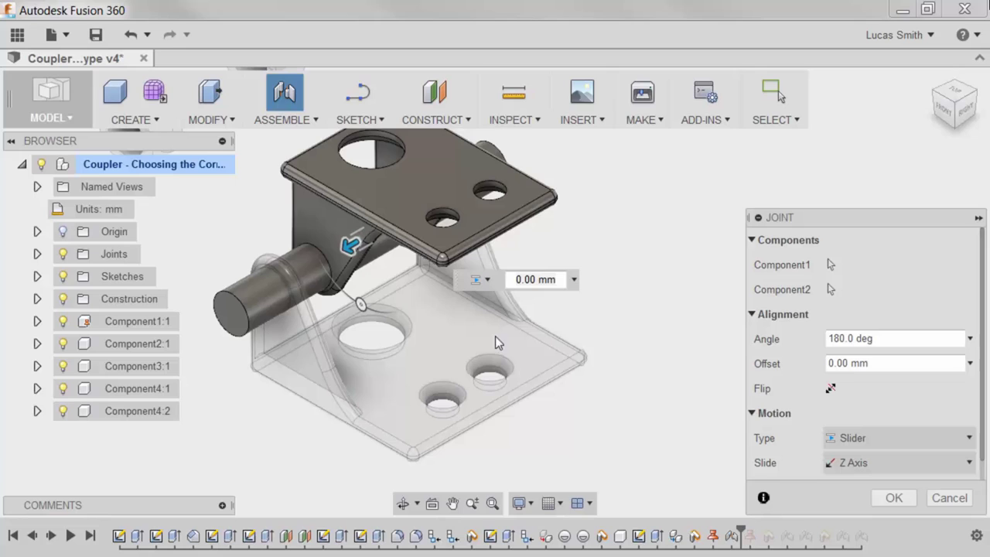
Set the smaller bracket's joint to Cylindrical motion about the Z axis, preview its animation and create the joint.
left_click(886, 435)
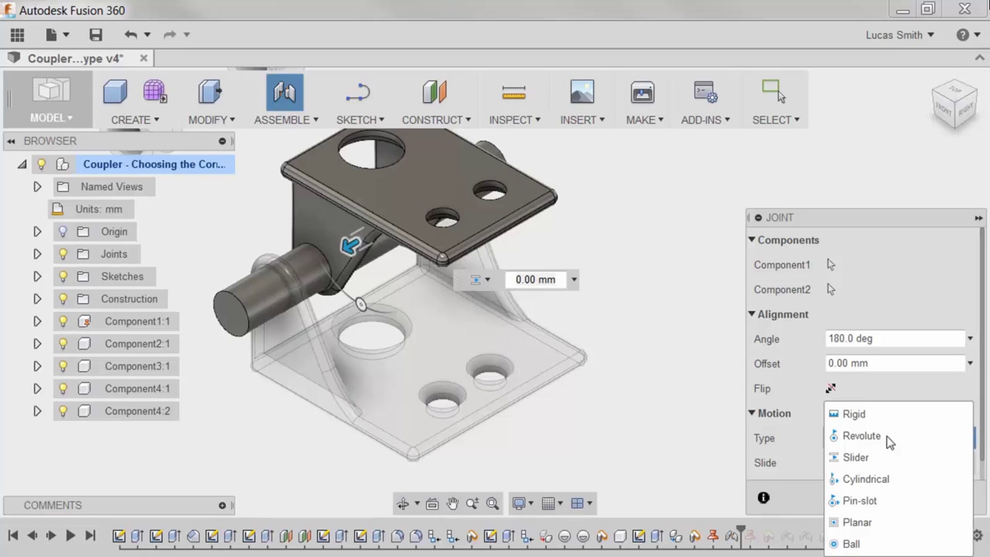
left_click(885, 478)
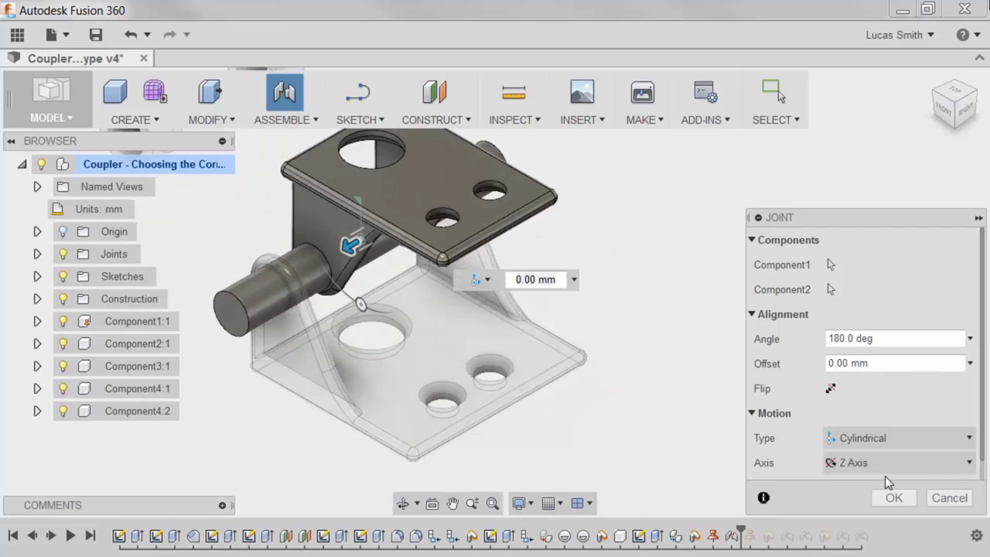
scroll(983, 402, "down", 1)
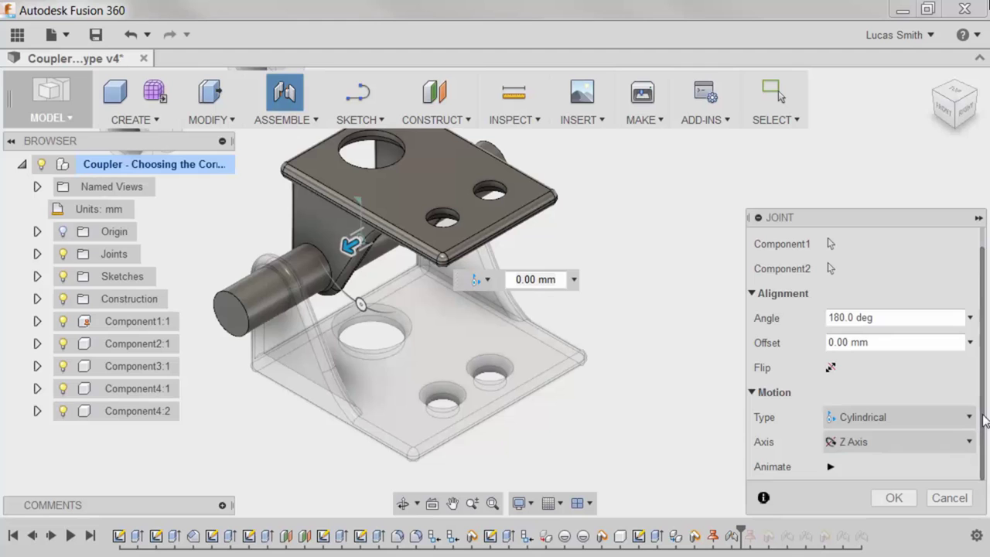
left_click(831, 466)
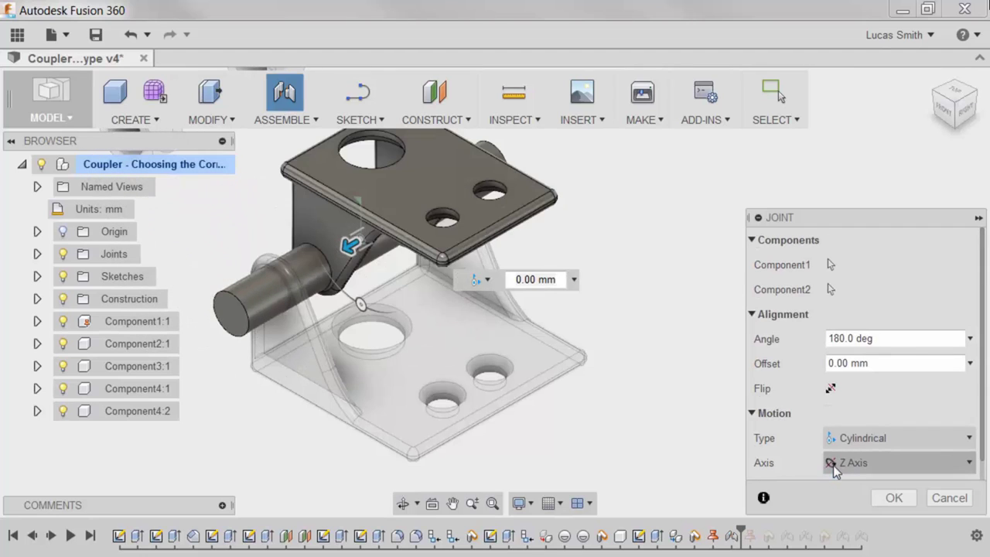
left_click(891, 497)
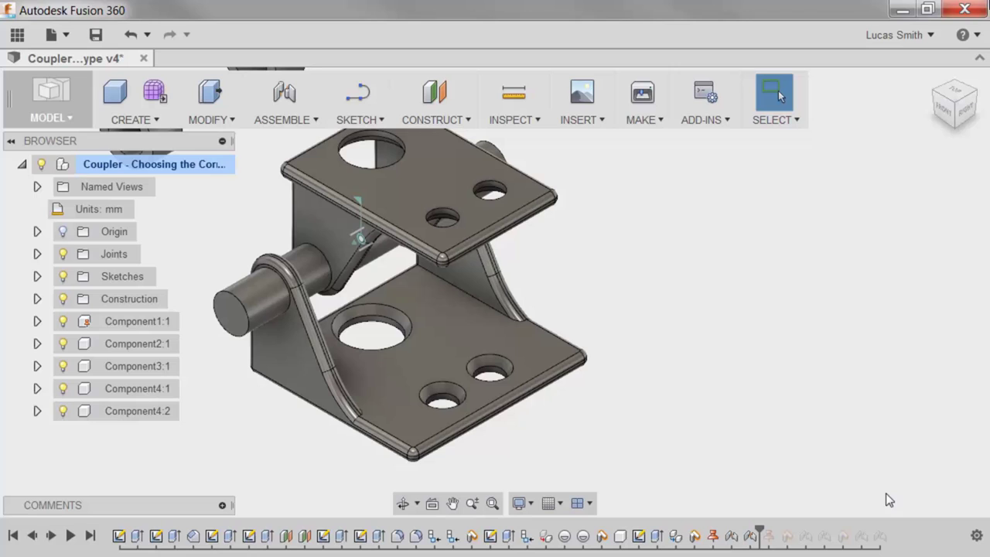
Move the smaller bracket about the pin to test the motion its cylindrical joint allows.
middle_click_drag(643, 311, 707, 318)
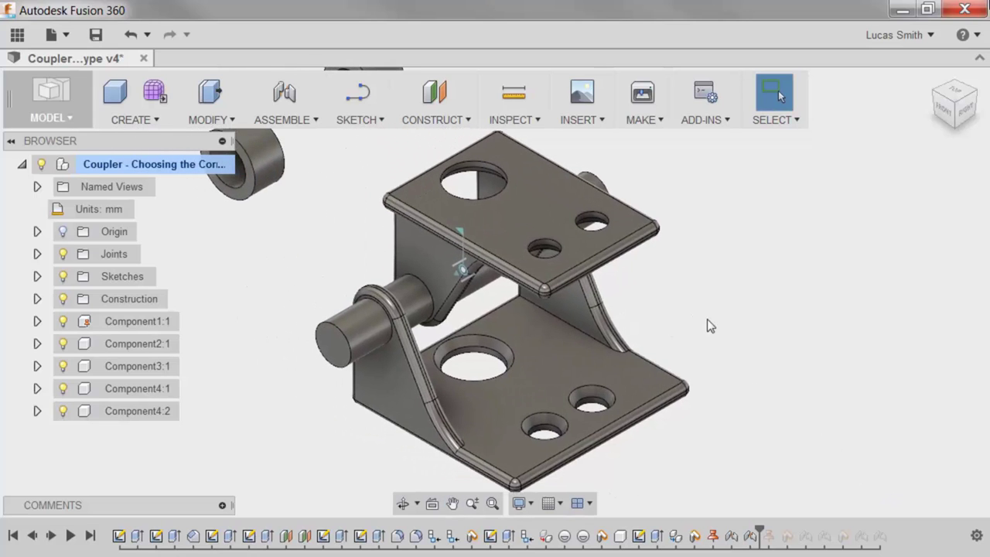
left_click_drag(590, 245, 496, 184)
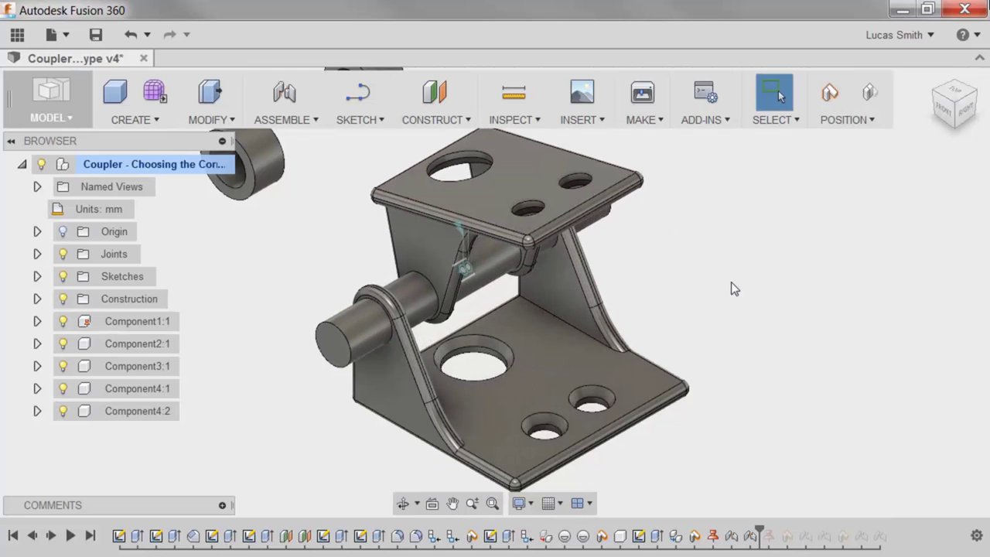
scroll(730, 282, "down", 5)
middle_click_drag(731, 281, 723, 335)
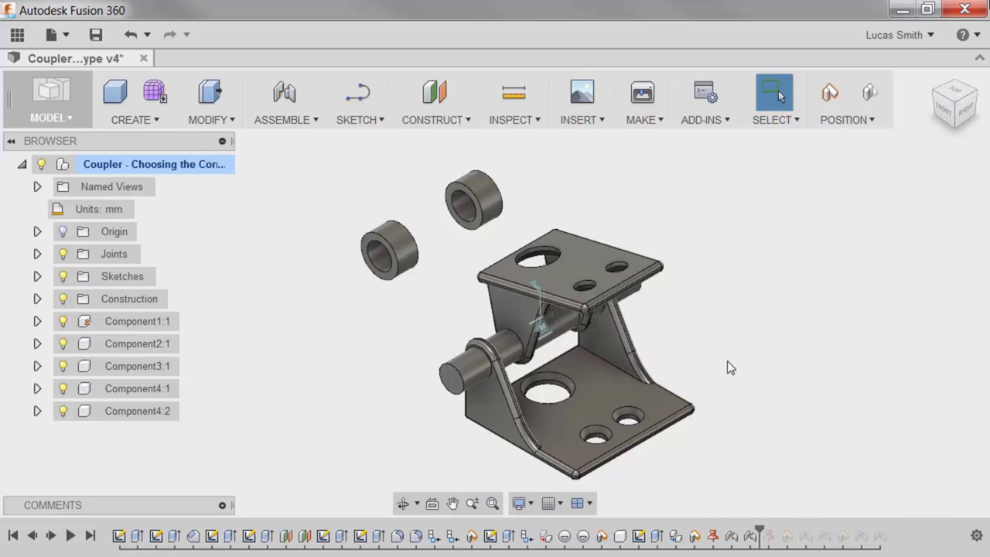
Start a joint from the components' previous position and pick the bore centre on the end face of the collar farther from the smaller bracket.
middle_click_drag(727, 360, 669, 343, "shift")
middle_click_drag(734, 349, 681, 311)
key("Escape")
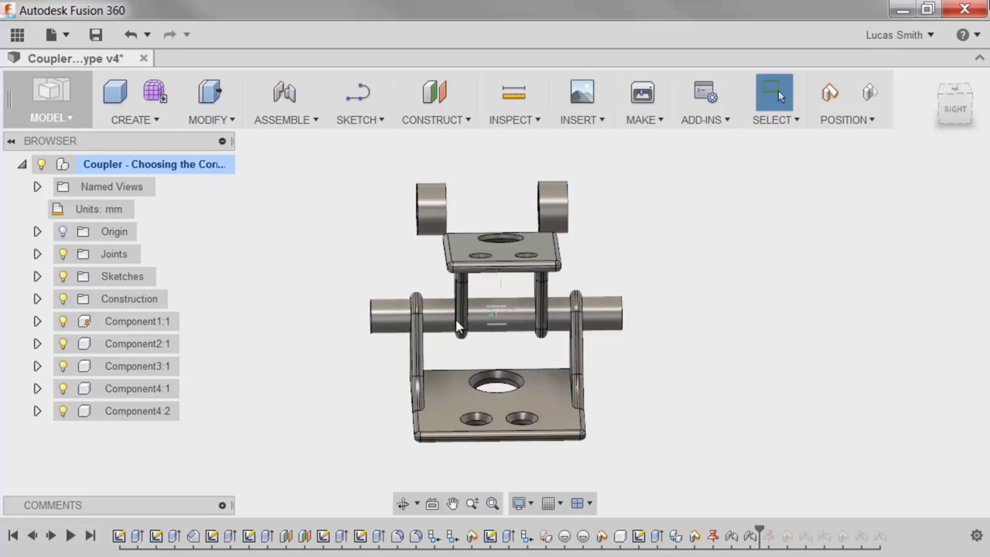
left_click(287, 93)
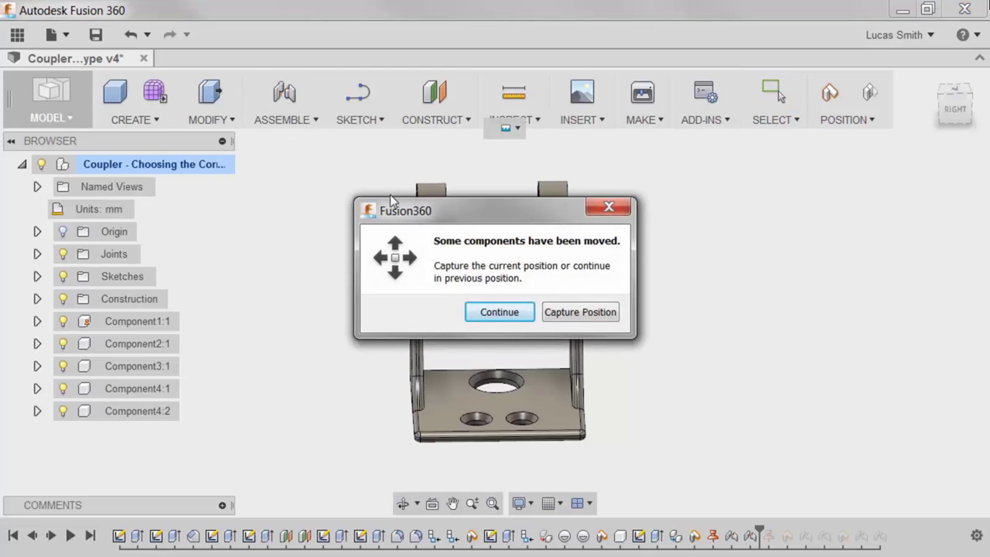
left_click(477, 312)
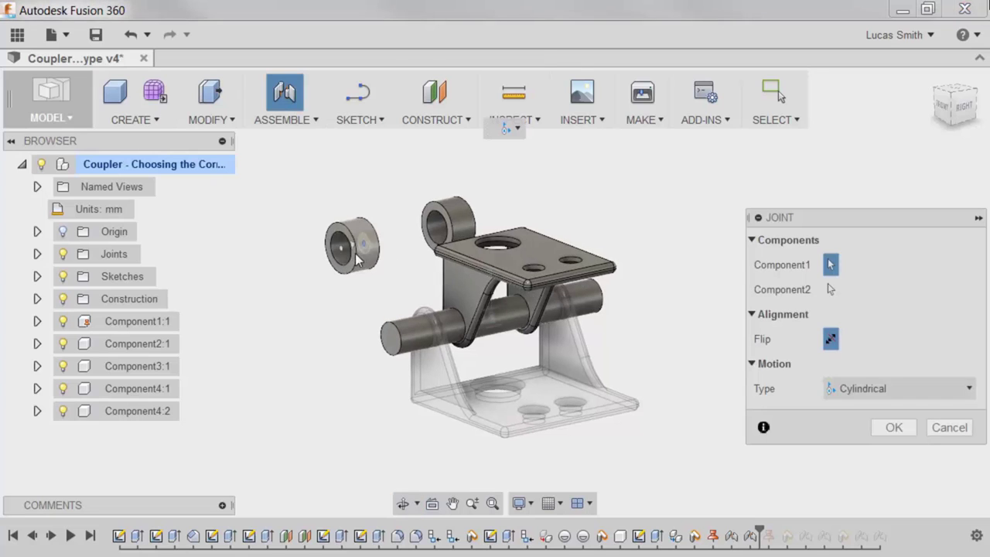
scroll(354, 255, "up", 5)
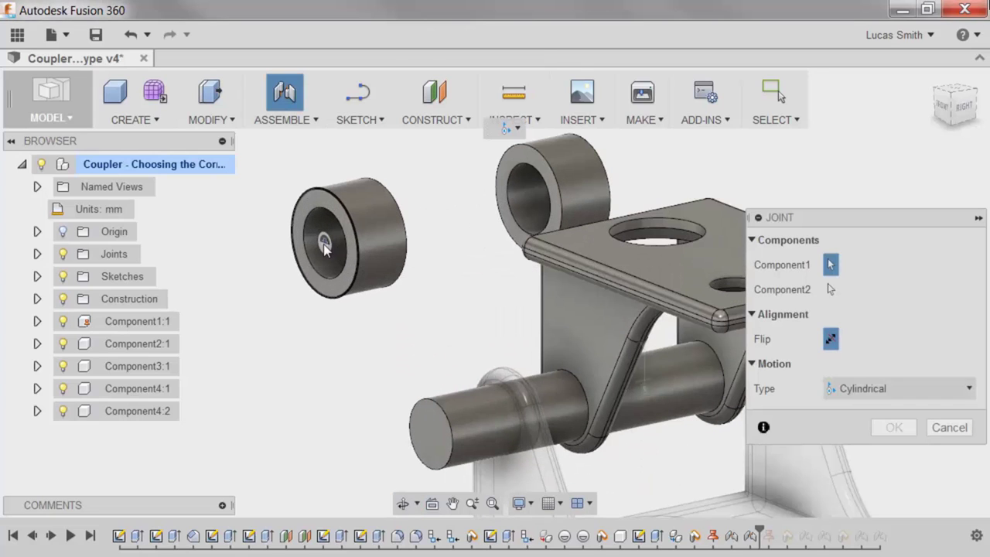
left_click(324, 246)
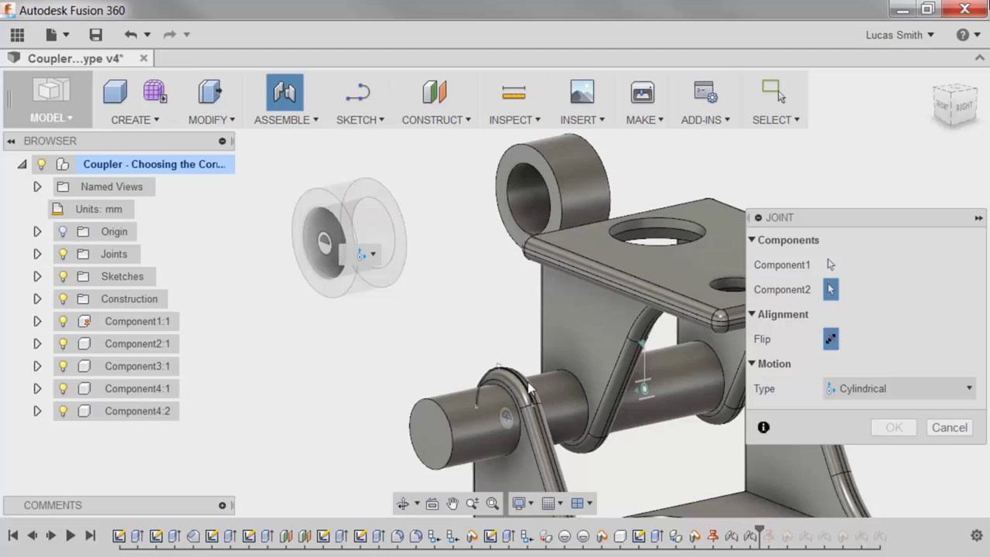
Place the collar's joint at the centre of the pin hole on the inner face of the base bracket's ear.
middle_click_drag(529, 387, 455, 301)
scroll(417, 286, "up", 3)
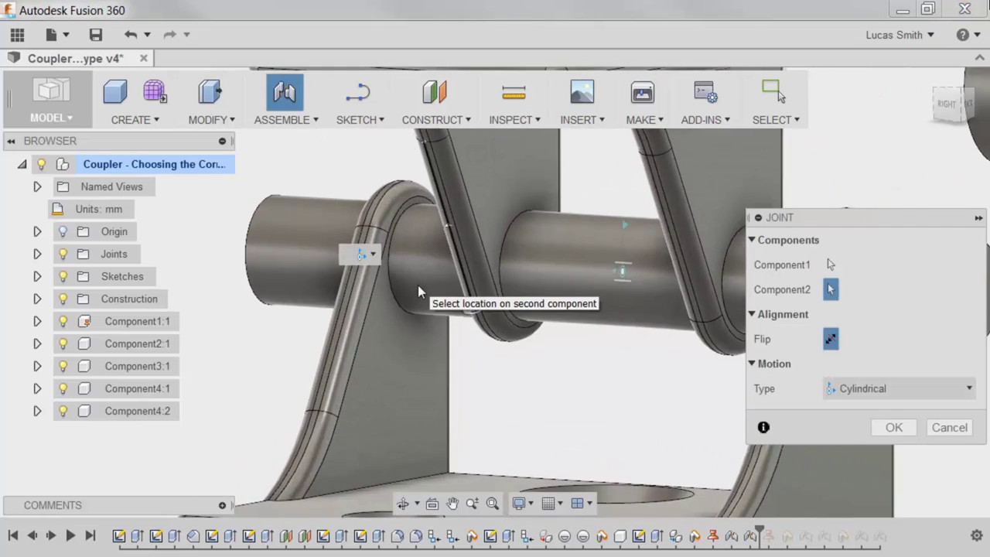
scroll(417, 292, "up", 3)
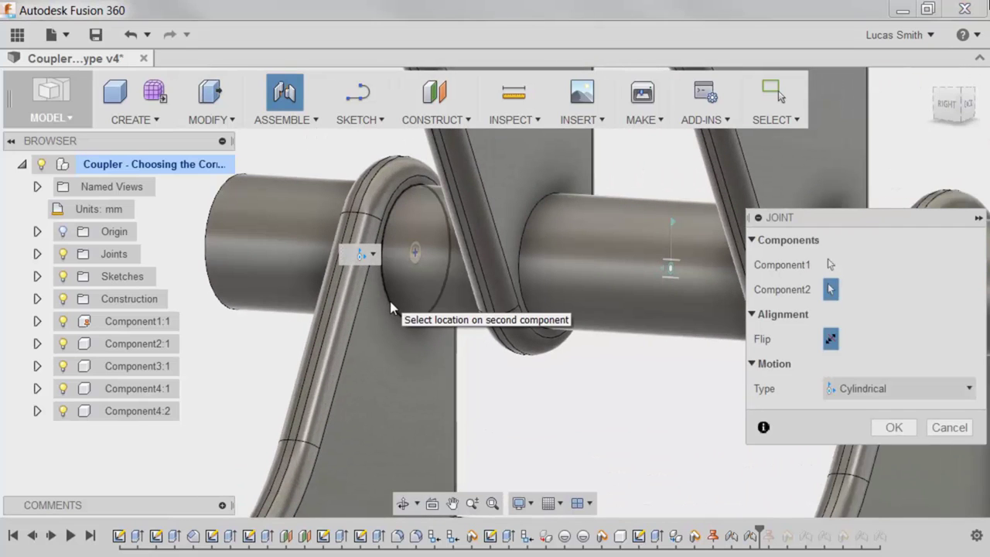
left_click(390, 301)
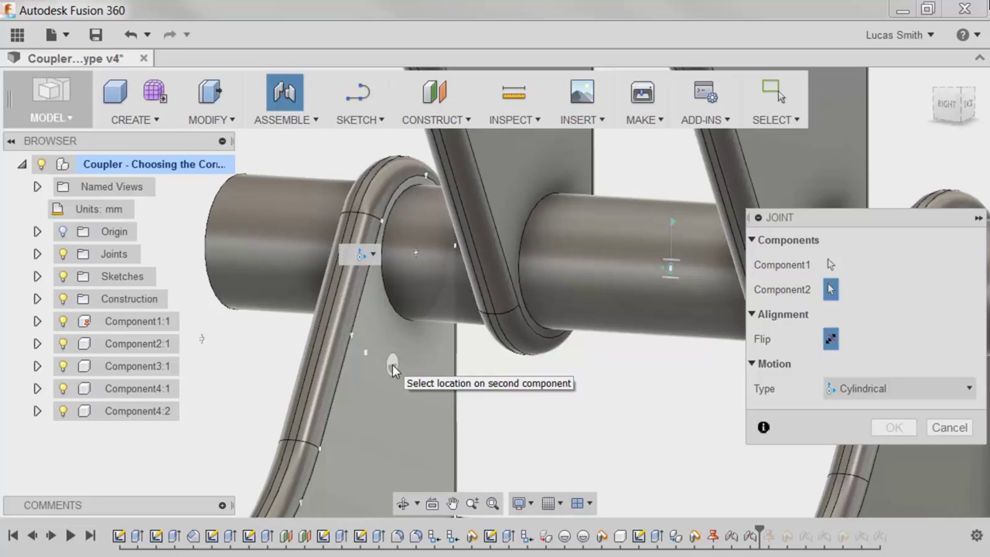
left_click(417, 257)
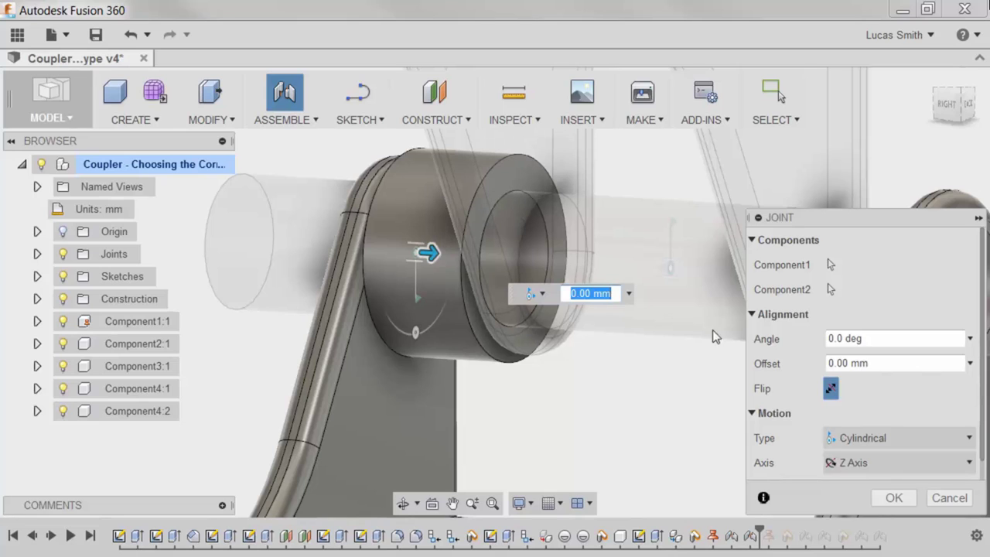
Set the collar's joint to Revolute motion about the Z axis and create it.
left_click(889, 437)
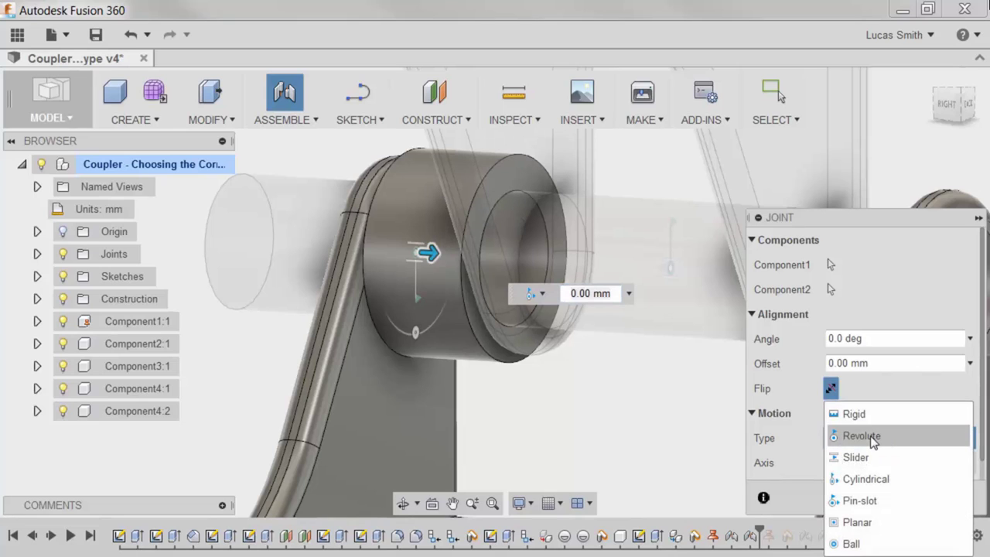
left_click(872, 436)
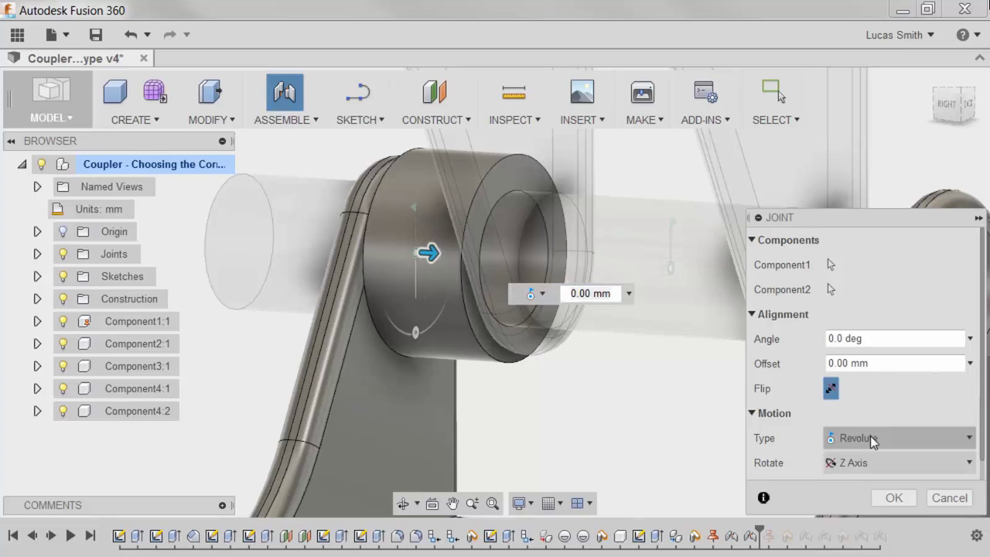
left_click(887, 495)
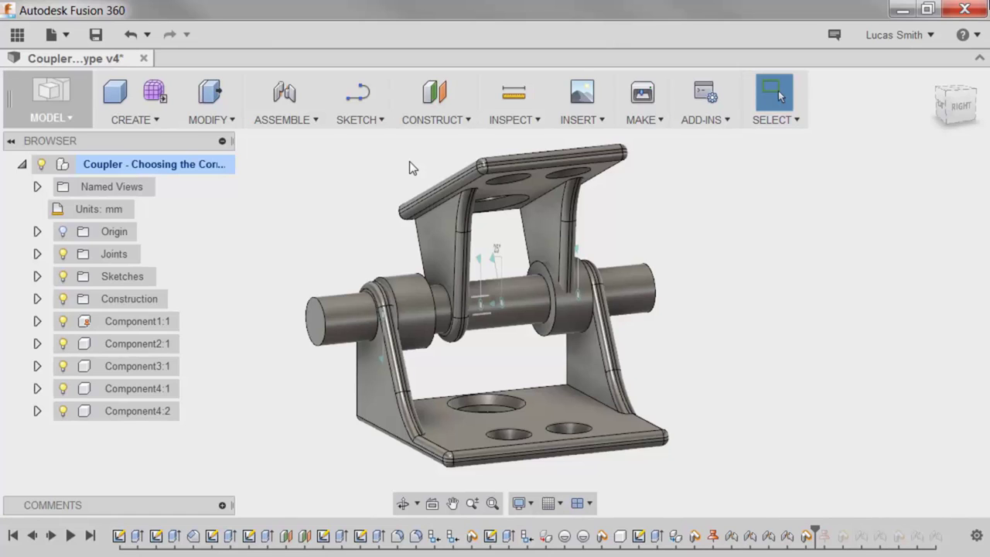
Test the smaller bracket's movement between the collars and change its joint with the pin to Revolute motion about the Z axis.
left_click_drag(521, 160, 623, 180)
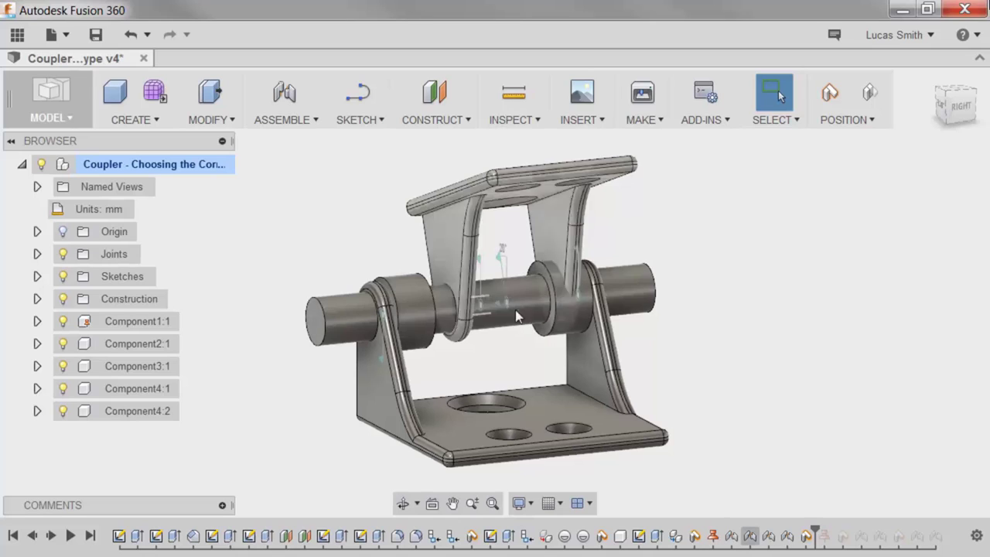
right_click(750, 537)
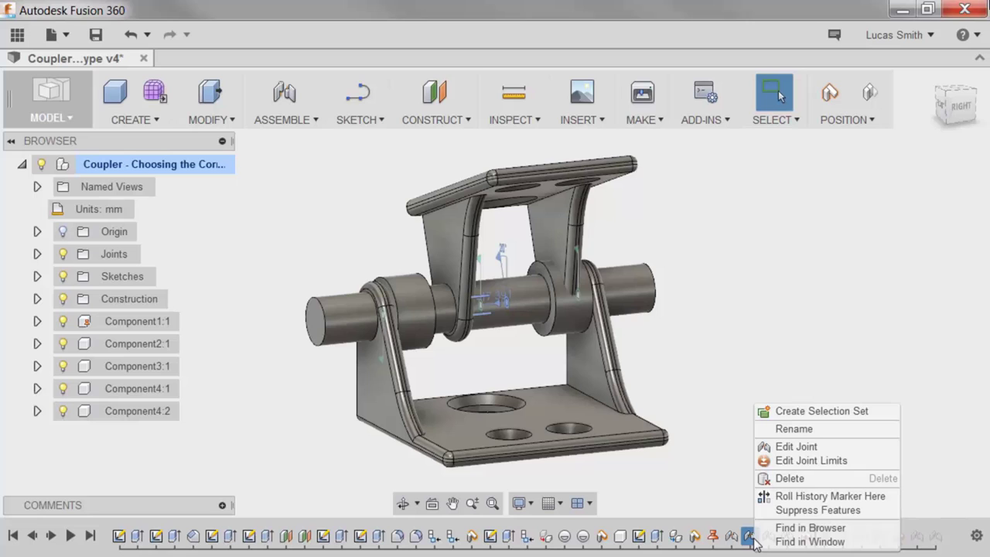
left_click(783, 449)
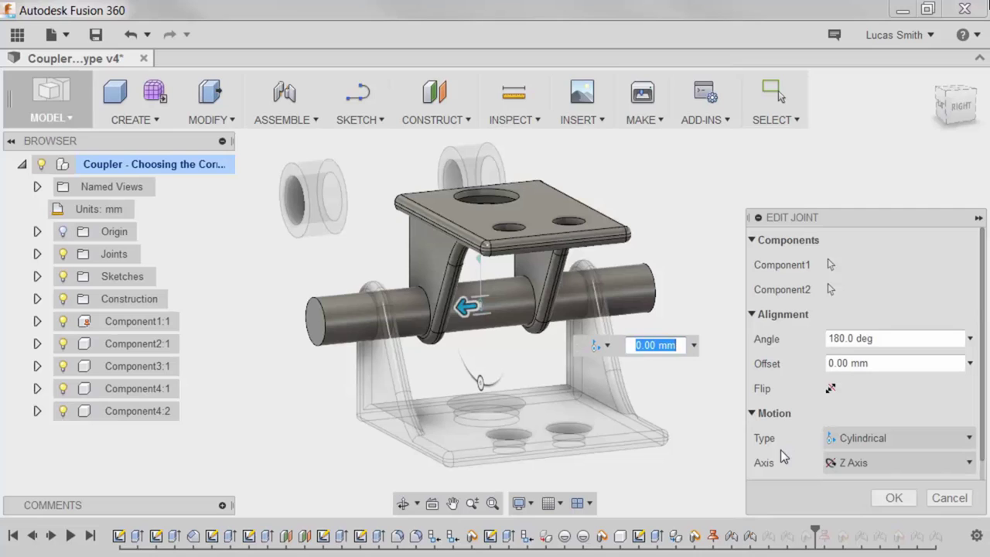
left_click(897, 437)
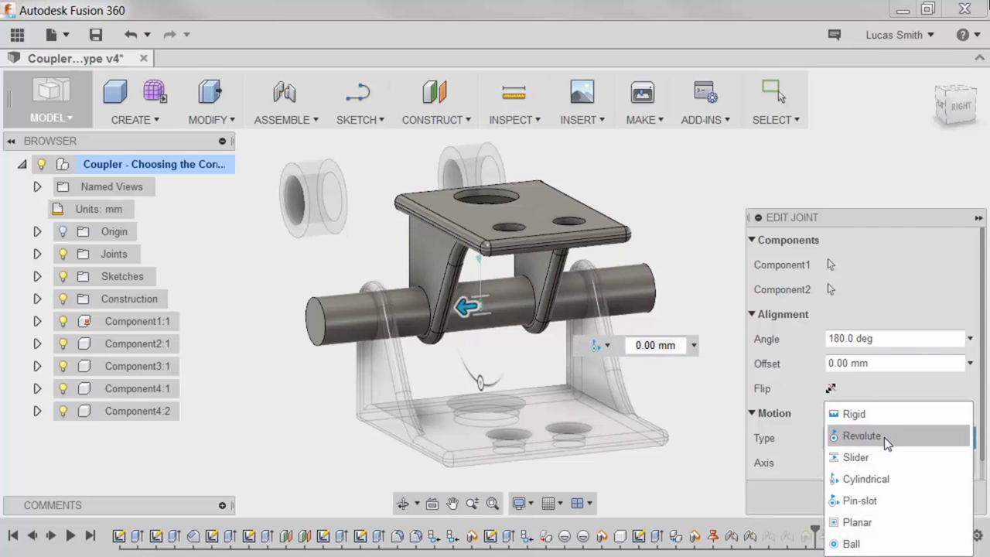
left_click(884, 437)
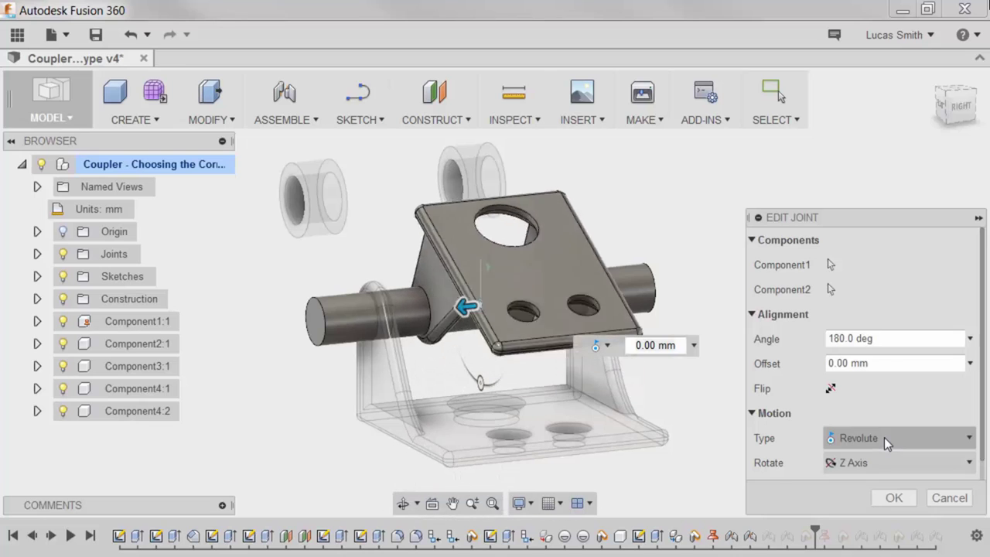
left_click(882, 498)
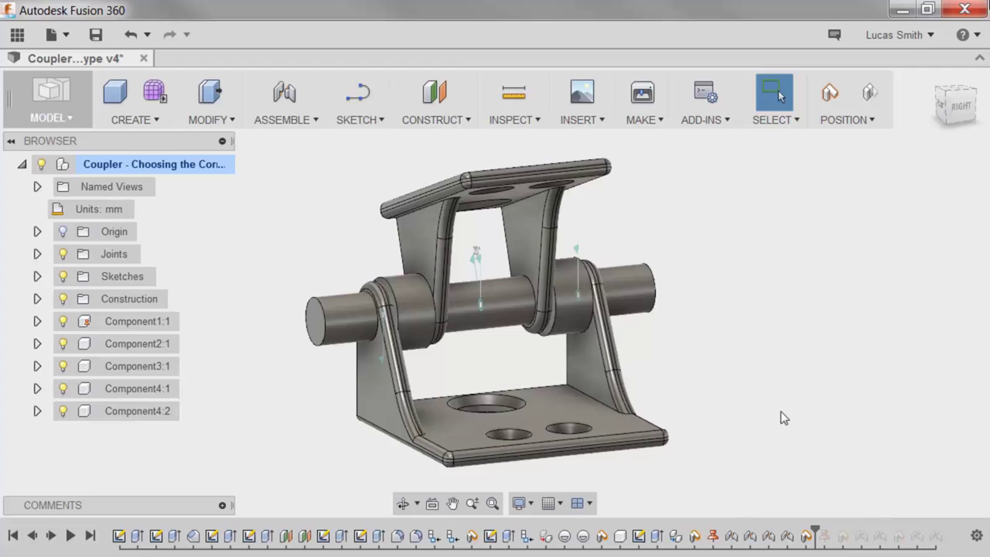